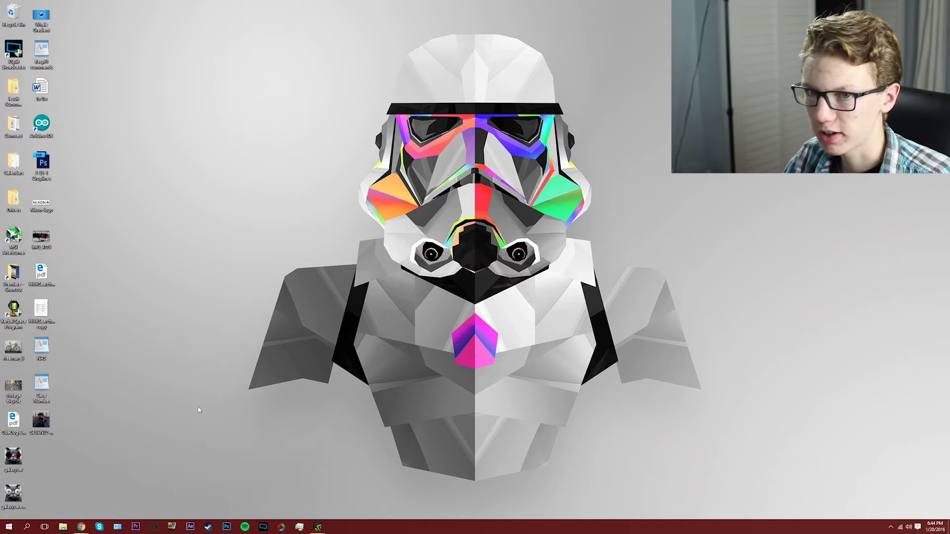
In File Explorer's Network view, open WDMYCLOUDMIRROR and then the user's personal share.
left_click(62, 527)
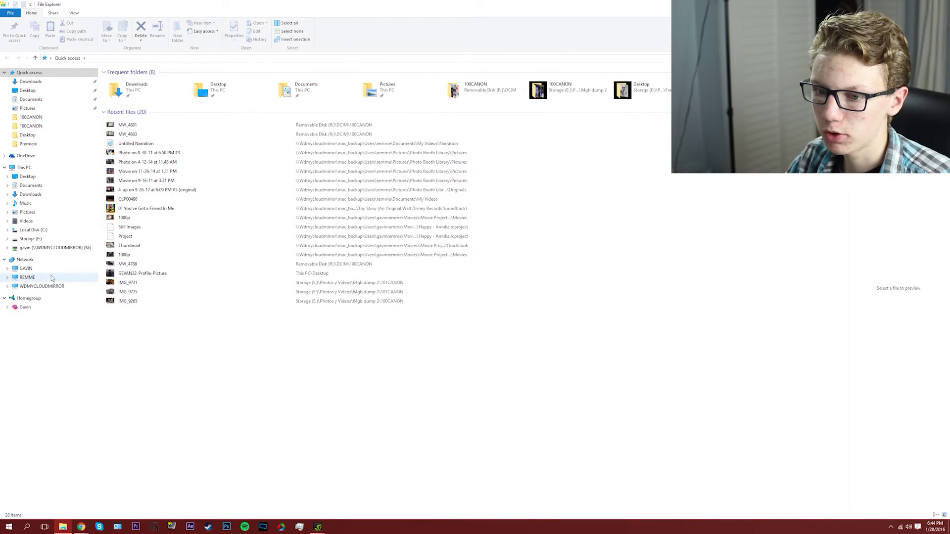
left_click(27, 259)
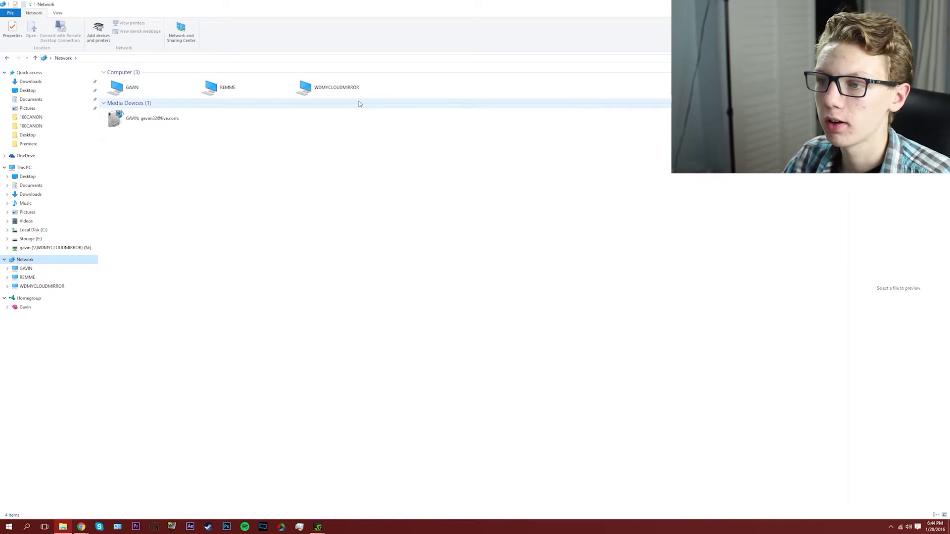
double_click(341, 87)
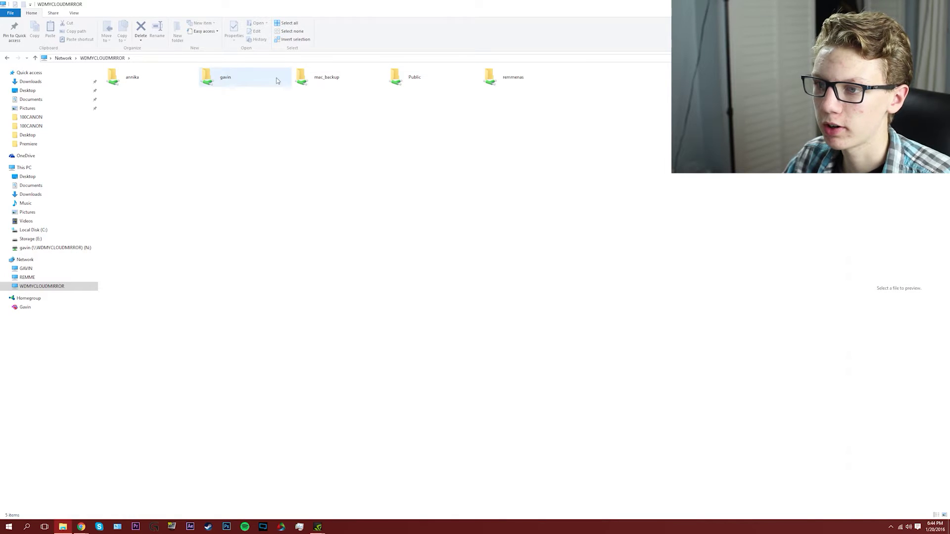
double_click(251, 80)
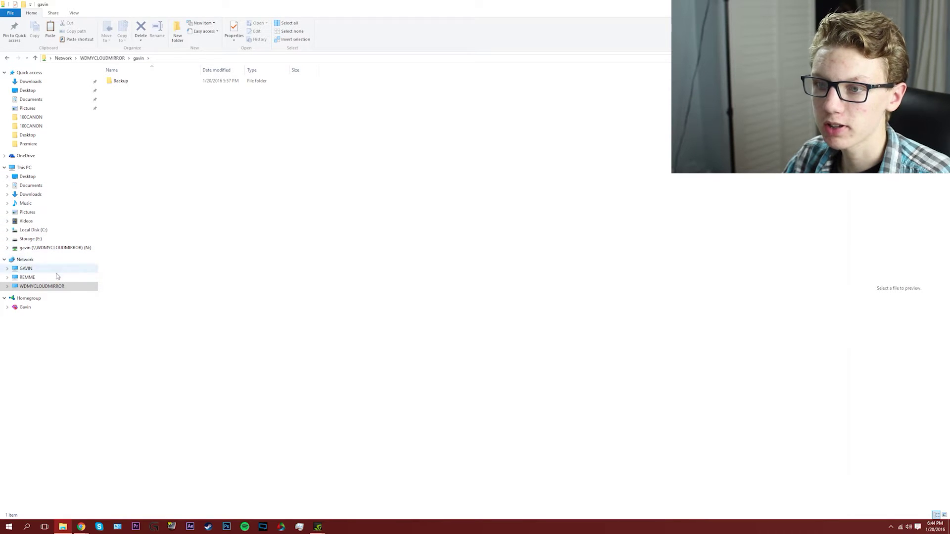
Return to the NAS share list, check the share's context menu, then show This PC.
left_click(120, 59)
right_click(236, 74)
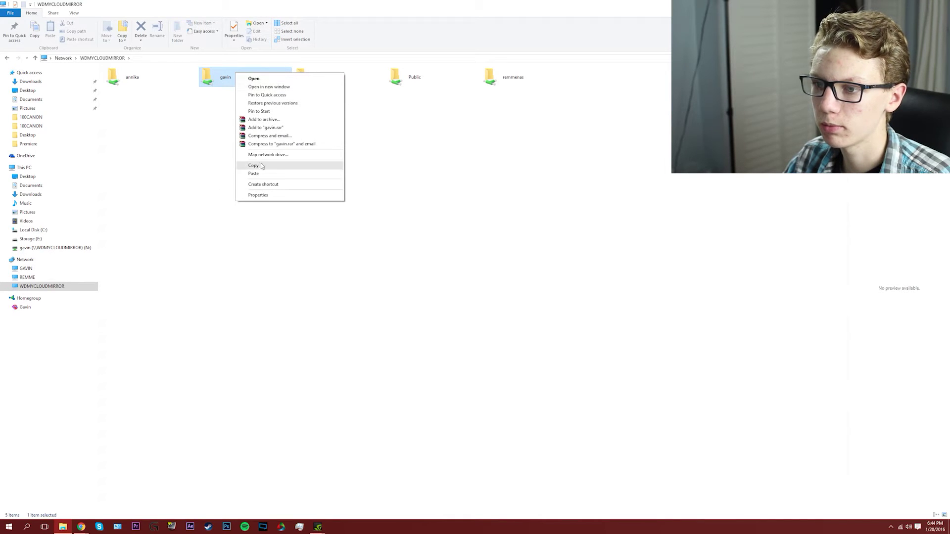
left_click(274, 243)
left_click(44, 168)
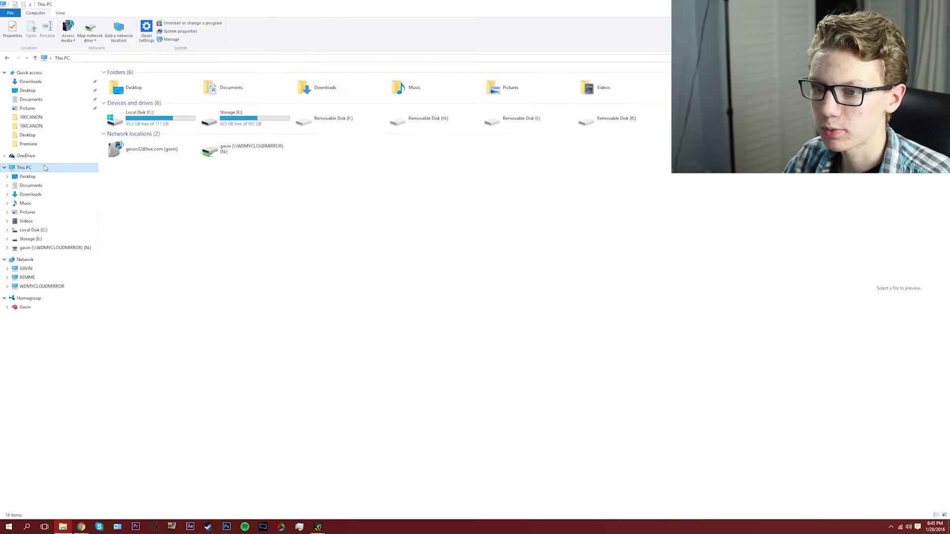
Open the mapped N: drive to its Backup folder, then minimise Explorer to the desktop.
left_click(252, 157)
double_click(252, 157)
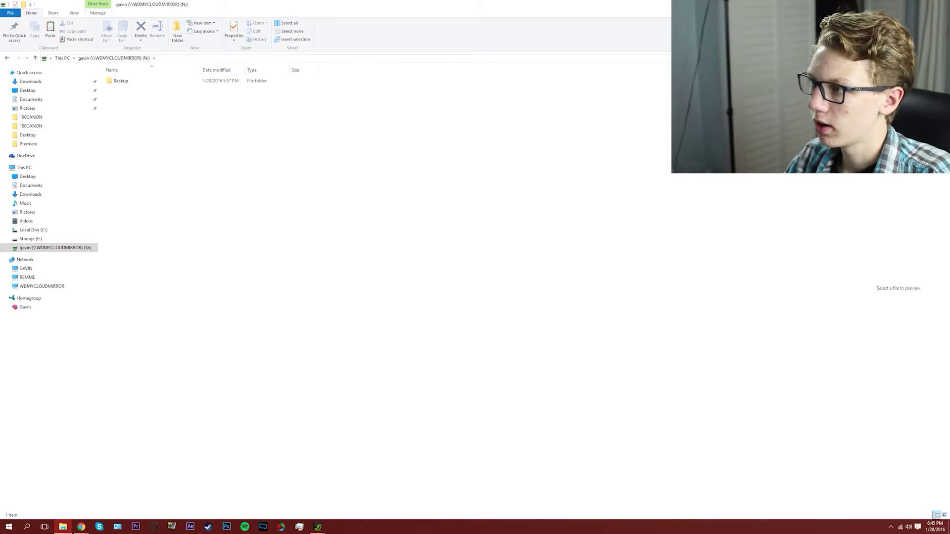
key("super+d")
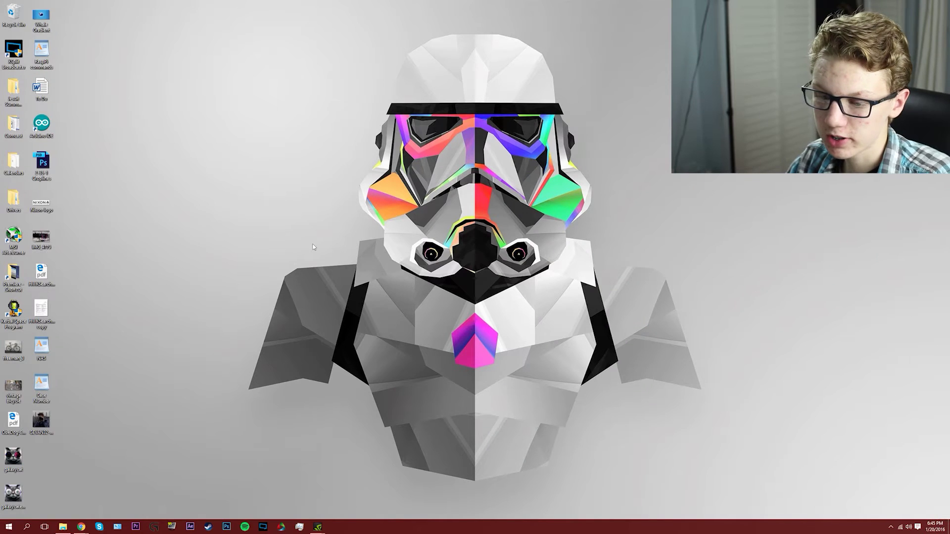
left_click(63, 527)
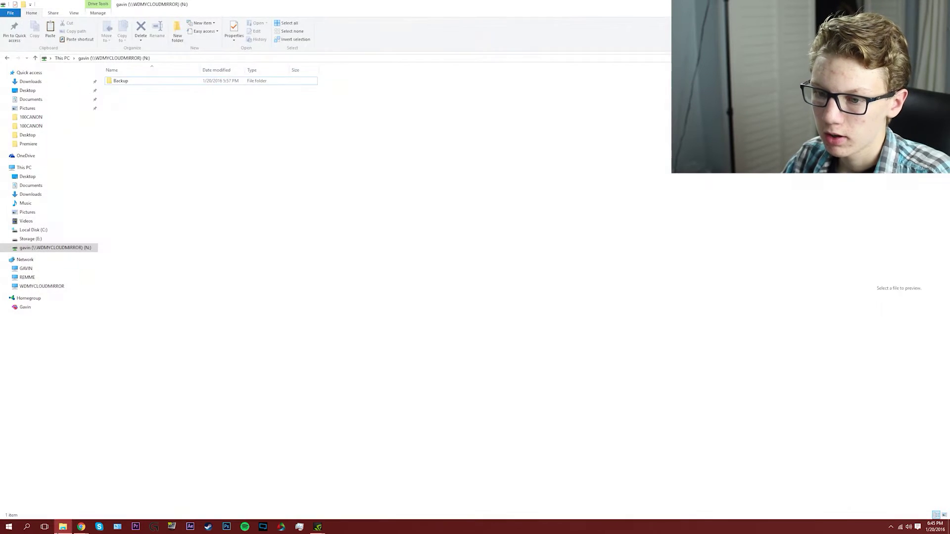
left_click(49, 287)
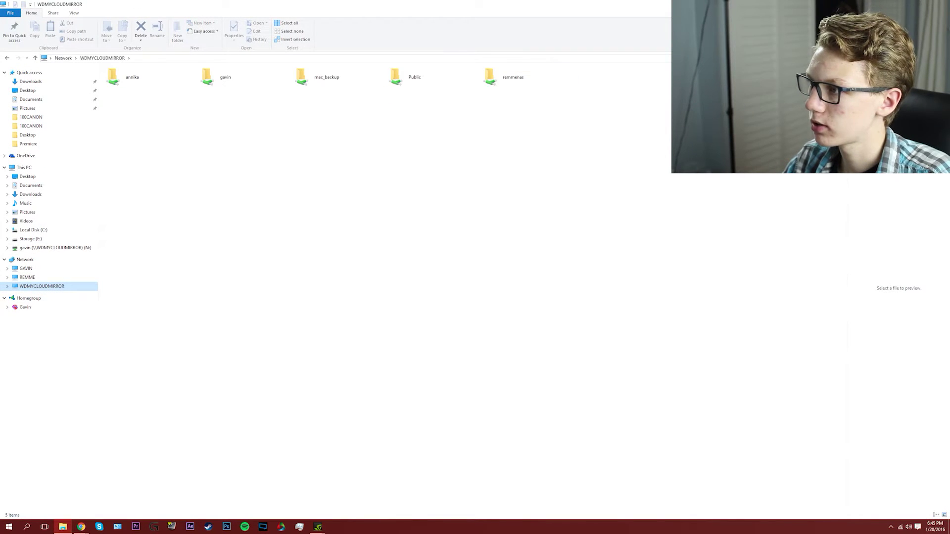
key("super+d")
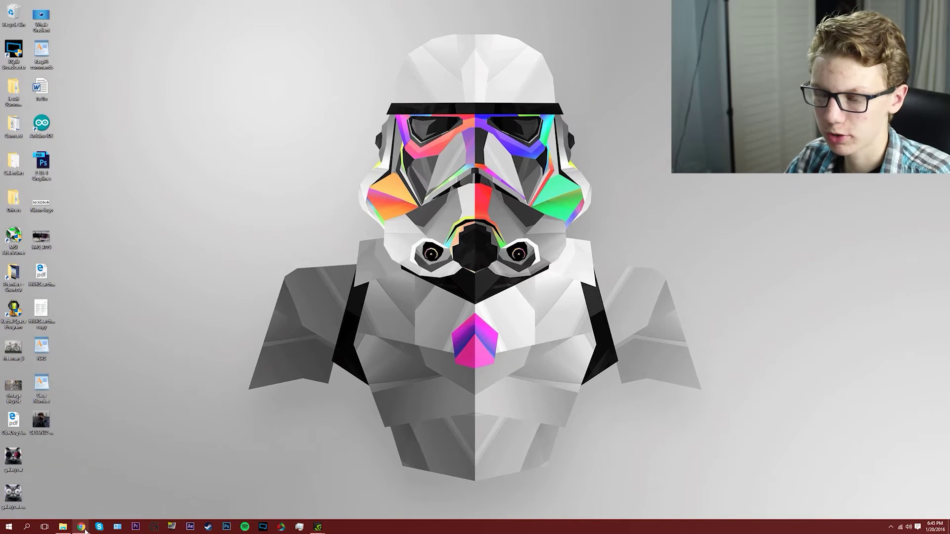
Switch to the browser and load the WD My Cloud dashboard's Home overview.
mouse_move(82, 526)
left_click(64, 490)
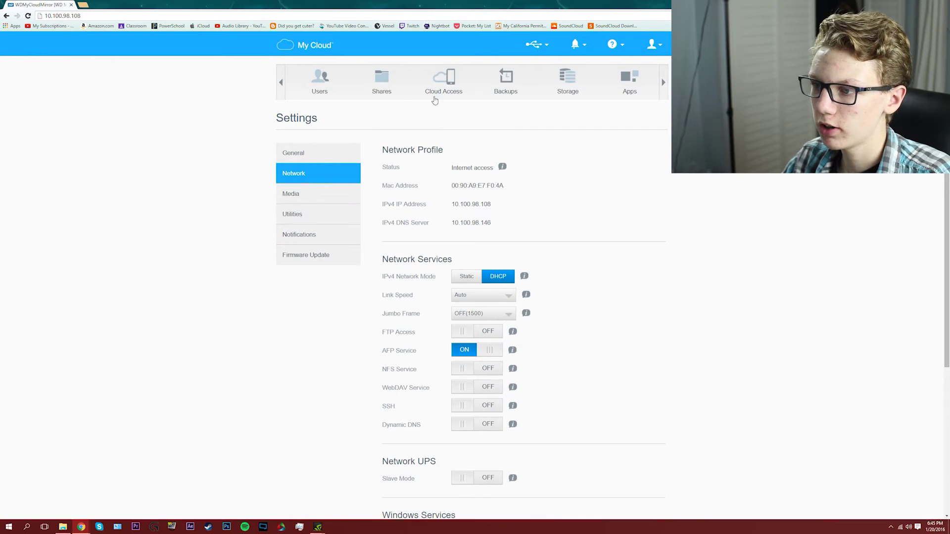
left_click(280, 83)
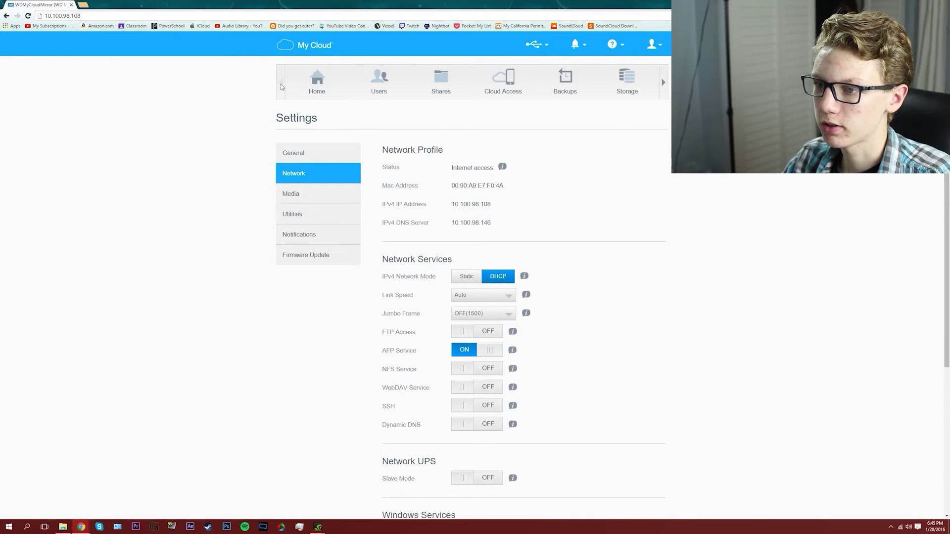
left_click(320, 79)
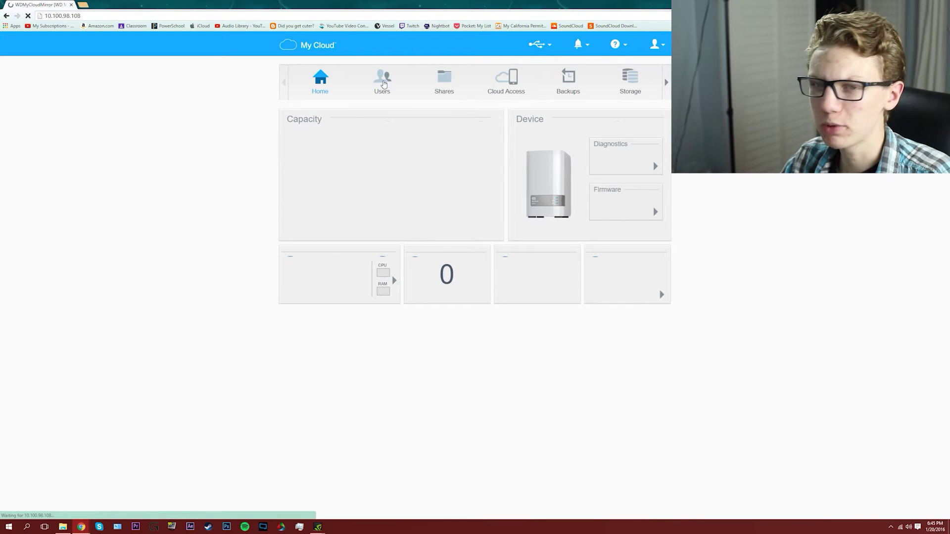
Visit the Users page, return Home, and view then close the Network Activity graph.
left_click(383, 84)
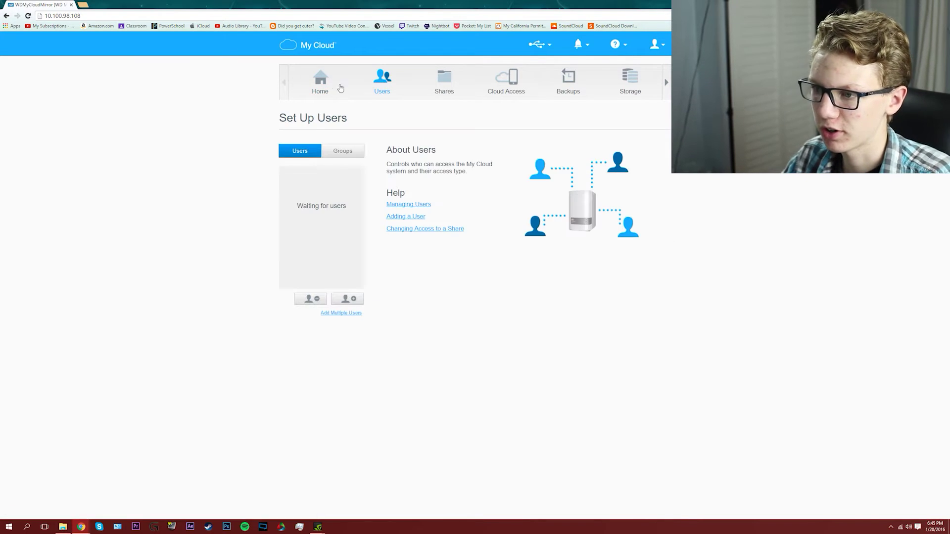
left_click(322, 87)
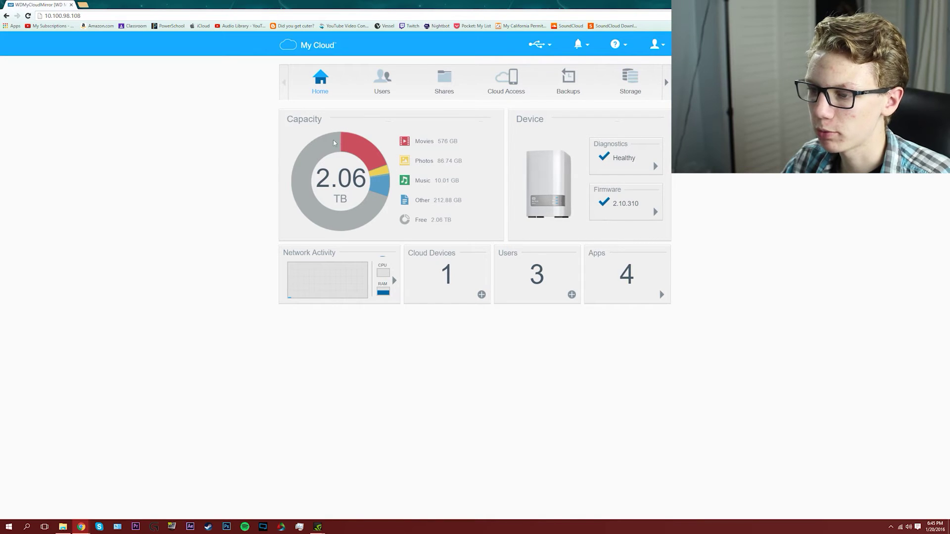
left_click(317, 277)
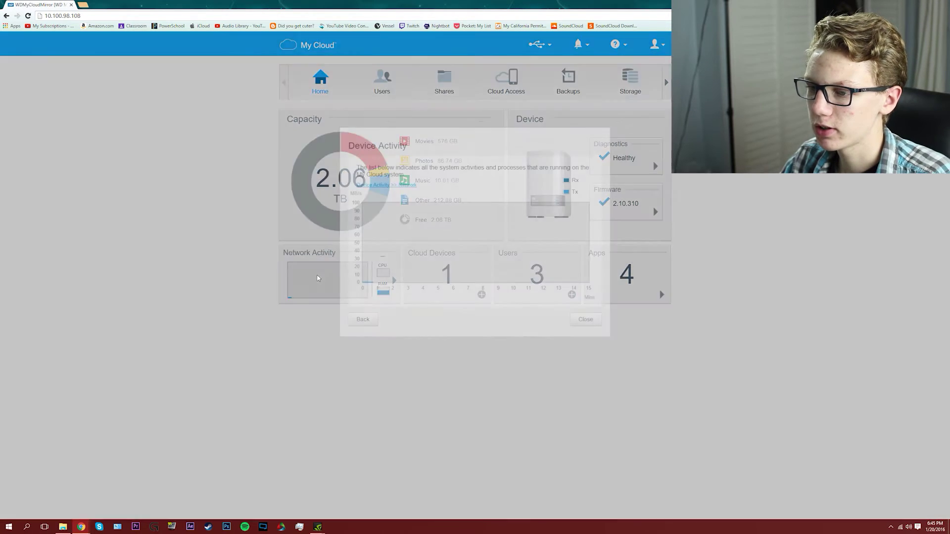
left_click(584, 321)
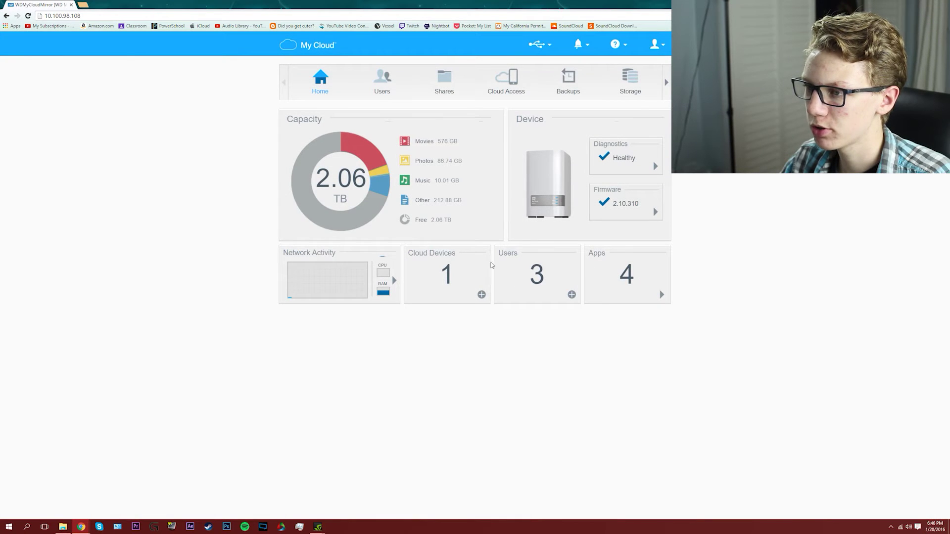
Review a user's profile, then the Shares, Cloud Access, Backups and Storage pages in turn.
left_click(391, 85)
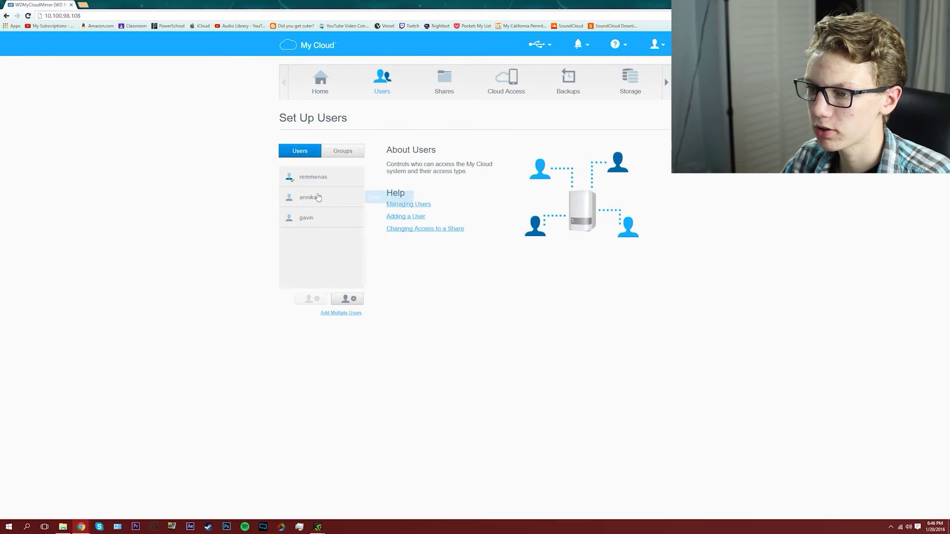
left_click(318, 217)
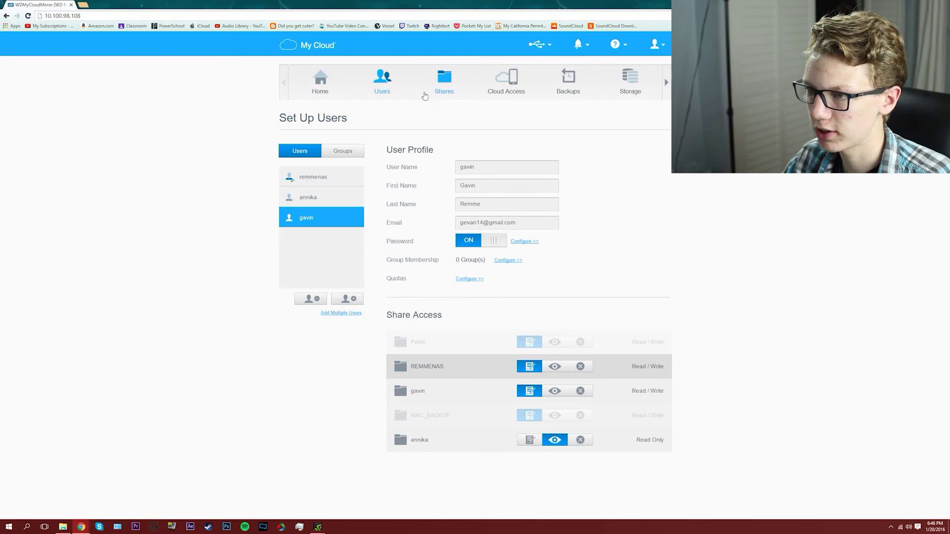
left_click(438, 82)
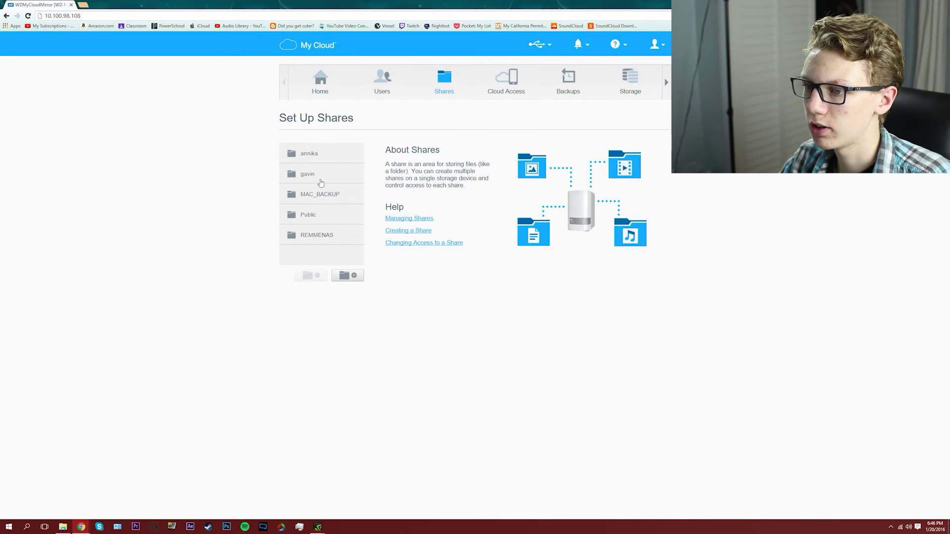
left_click(509, 85)
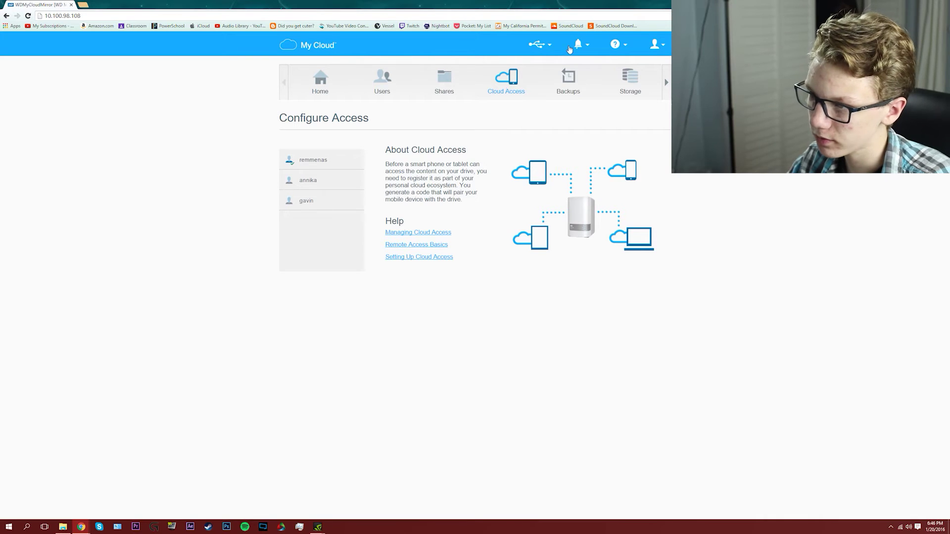
left_click(568, 83)
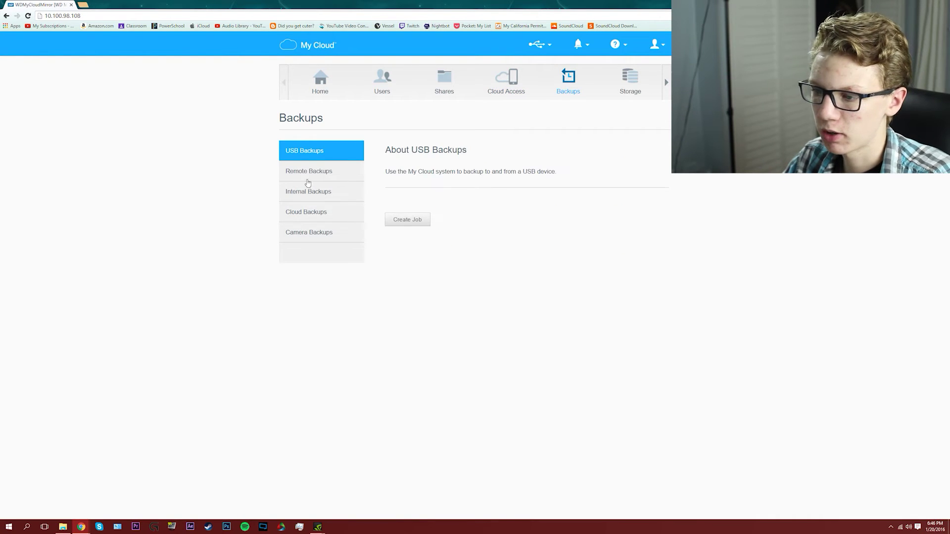
left_click(638, 84)
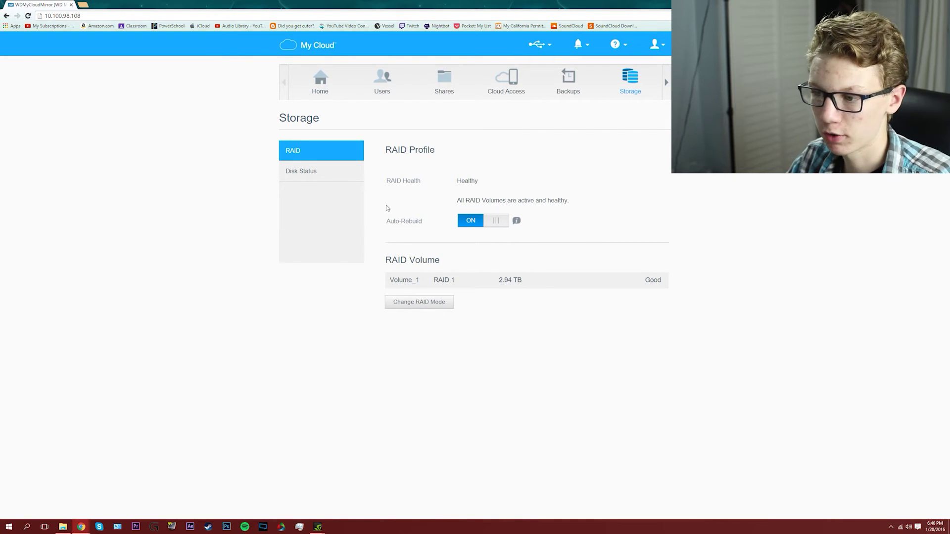
View Change RAID Mode options past the warning, cancel without changes, then show more dashboard sections.
left_click(429, 303)
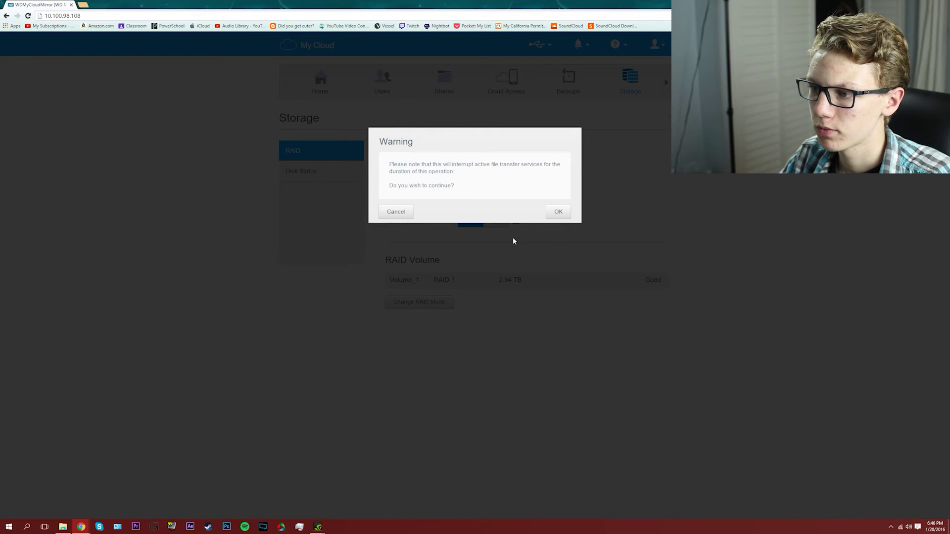
left_click(558, 212)
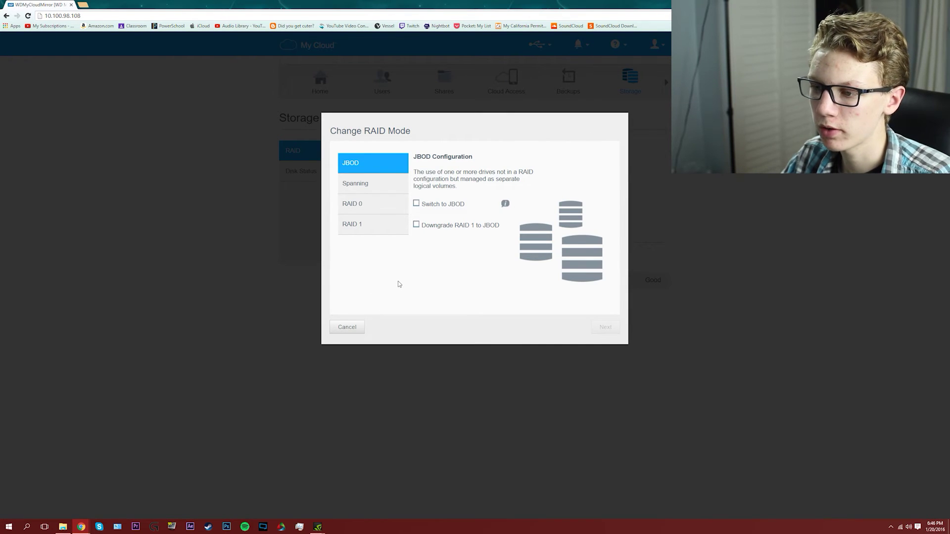
left_click(351, 328)
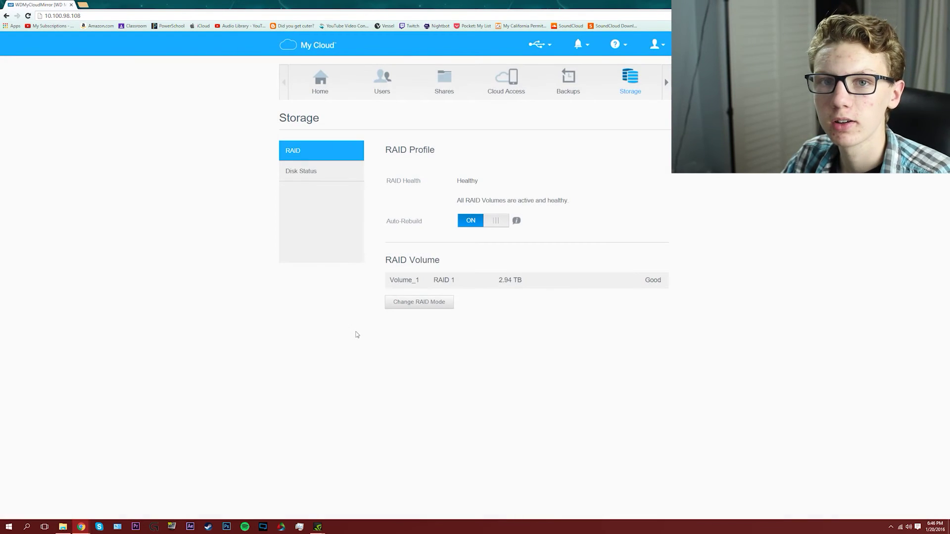
left_click(667, 82)
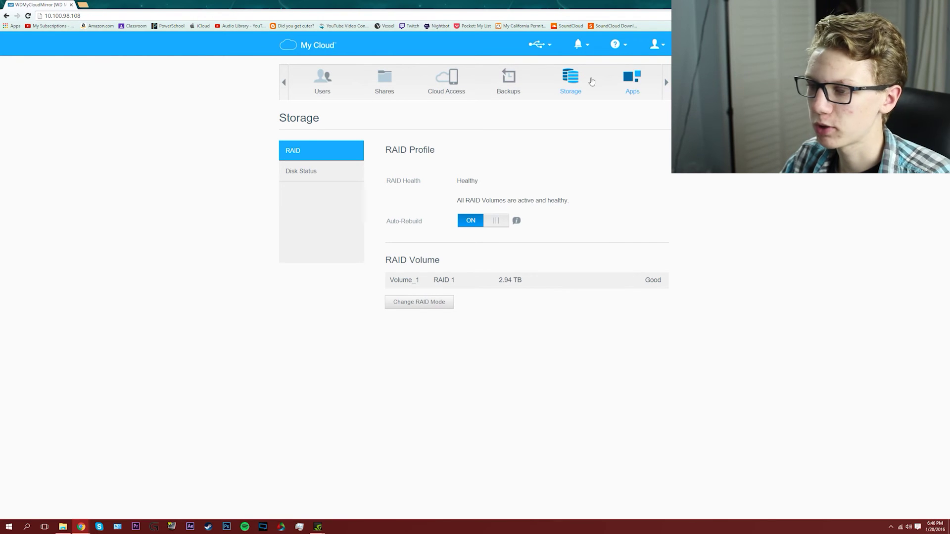